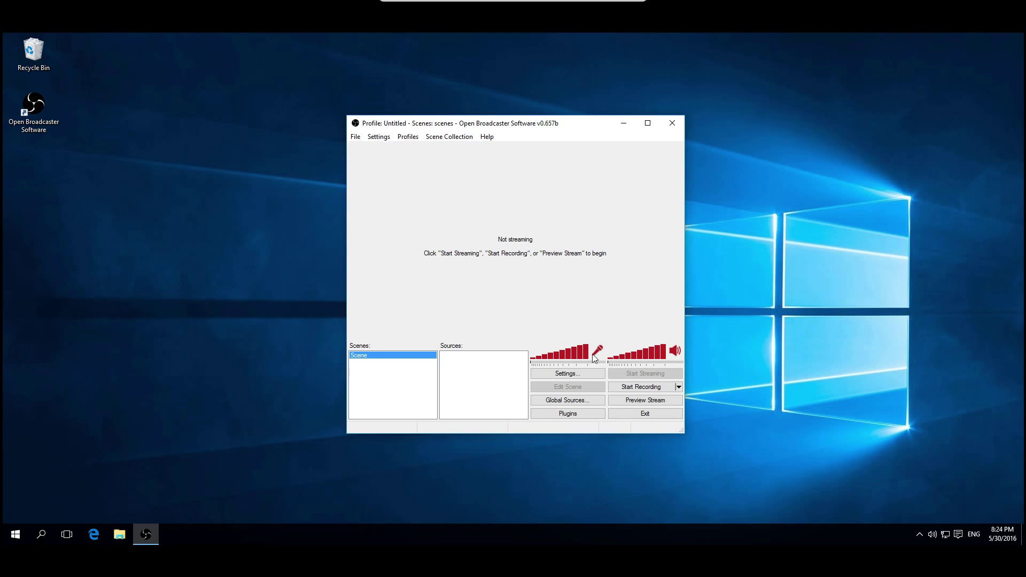
Add a new settings profile named Tutorial in the general settings.
{"action": "left_click", "coordinate": [577, 373]}
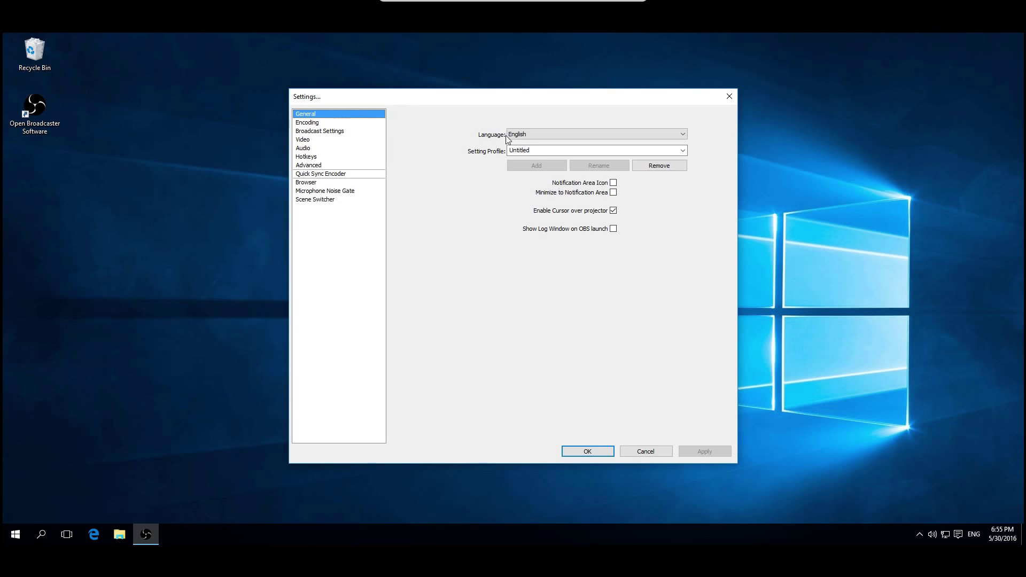
{"action": "double_click", "coordinate": [526, 150]}
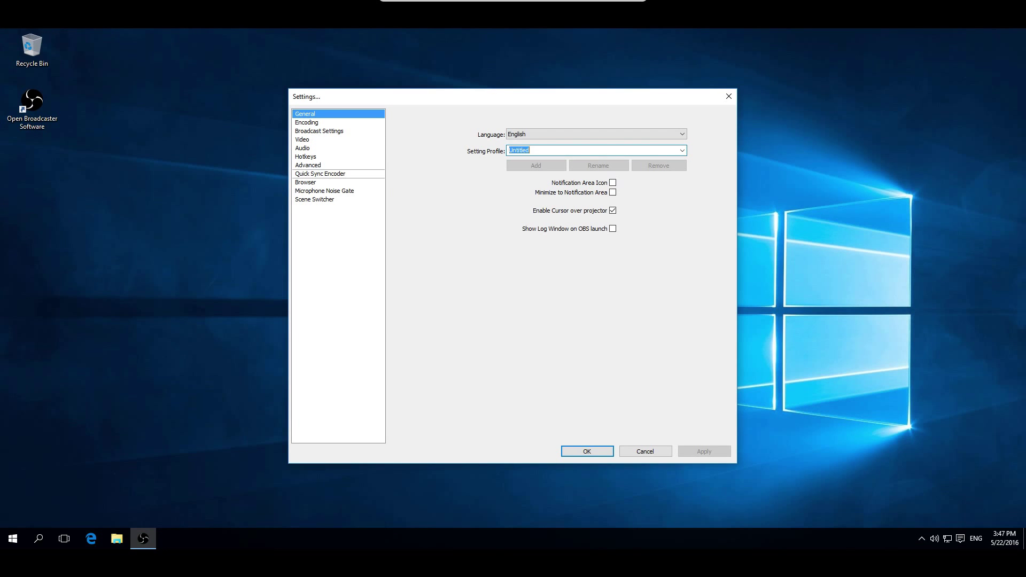
{"action": "type", "text": "Tutorial"}
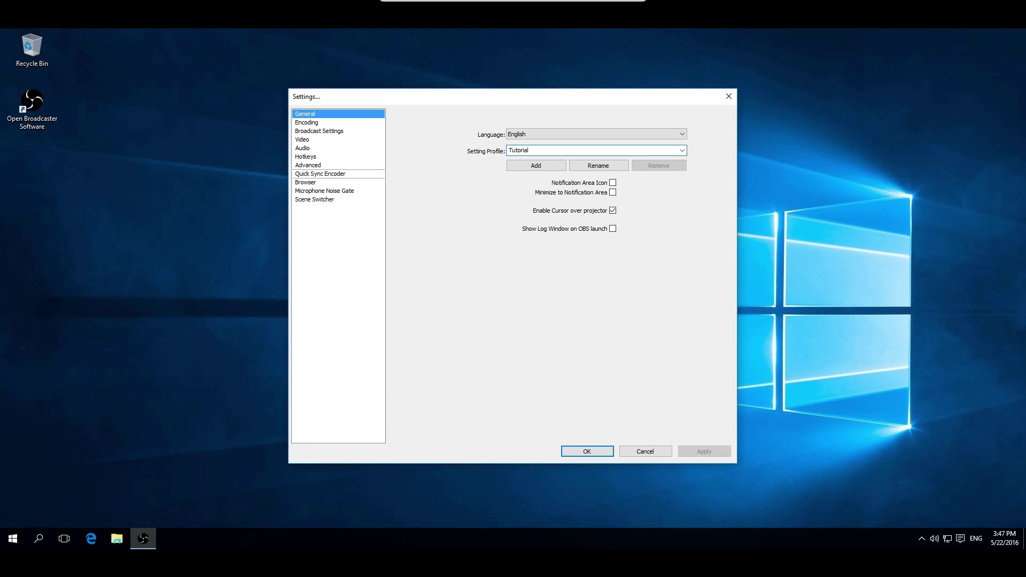
{"action": "left_click", "coordinate": [536, 167]}
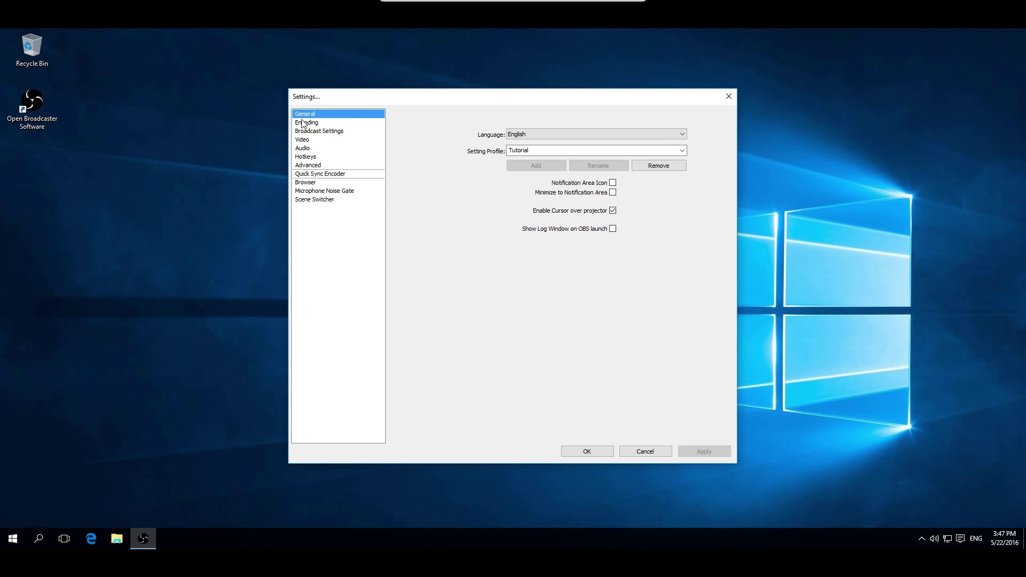
Configure the video encoding with CBR off, a quality balance of 10 and a custom buffer size of 0.
{"action": "left_click", "coordinate": [304, 123]}
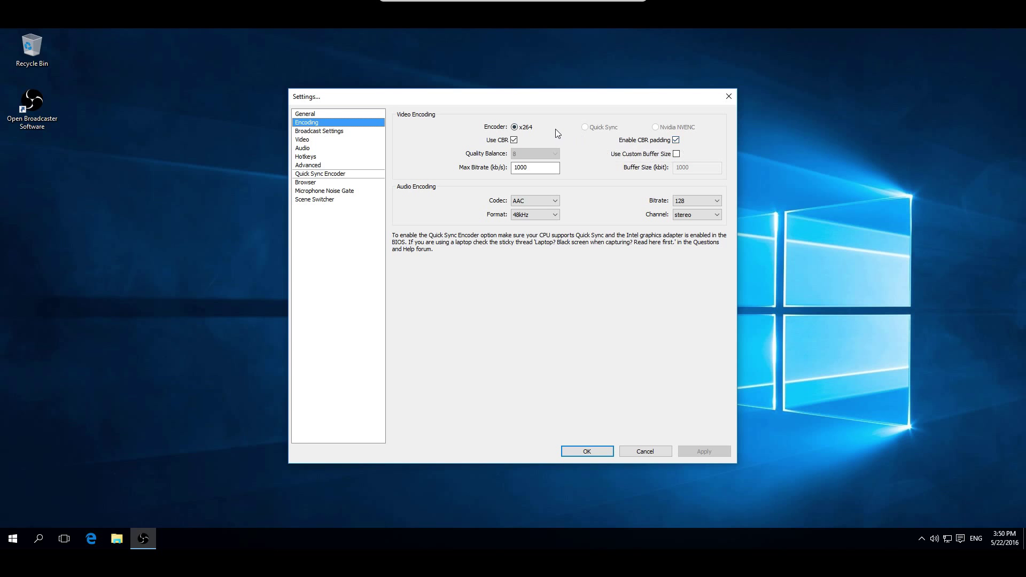
{"action": "left_click", "coordinate": [514, 141]}
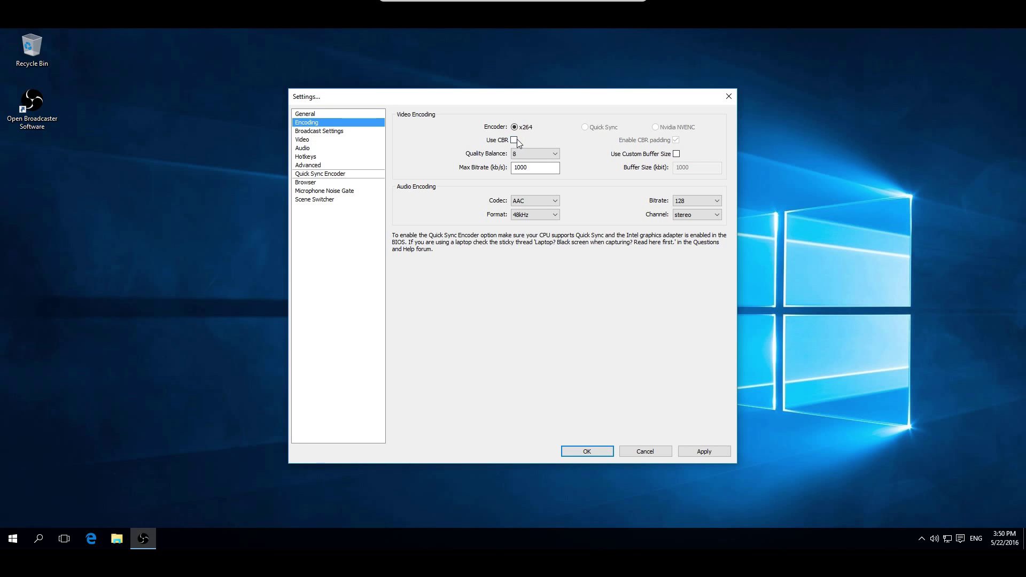
{"action": "left_click", "coordinate": [550, 155]}
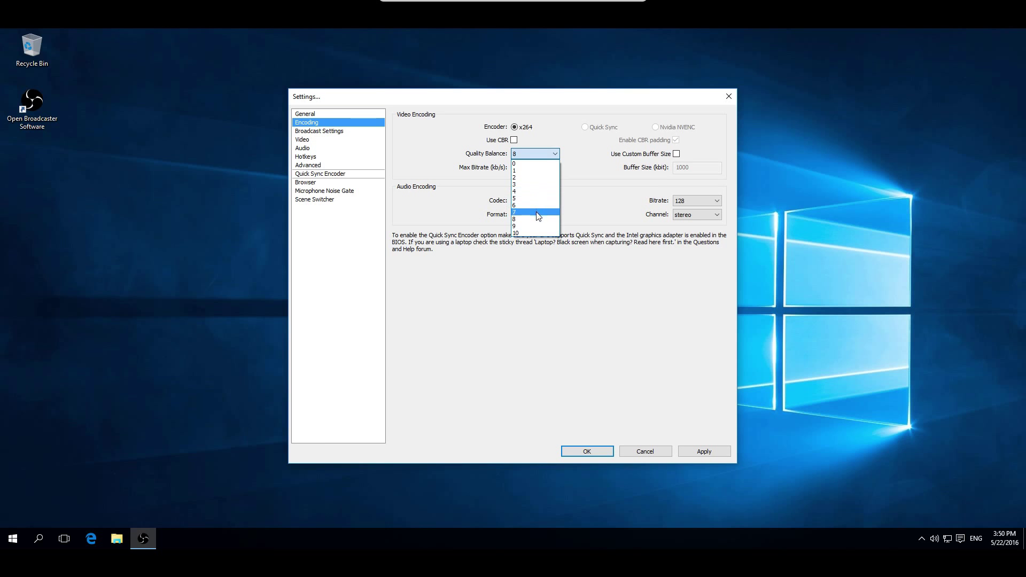
{"action": "left_click", "coordinate": [535, 233]}
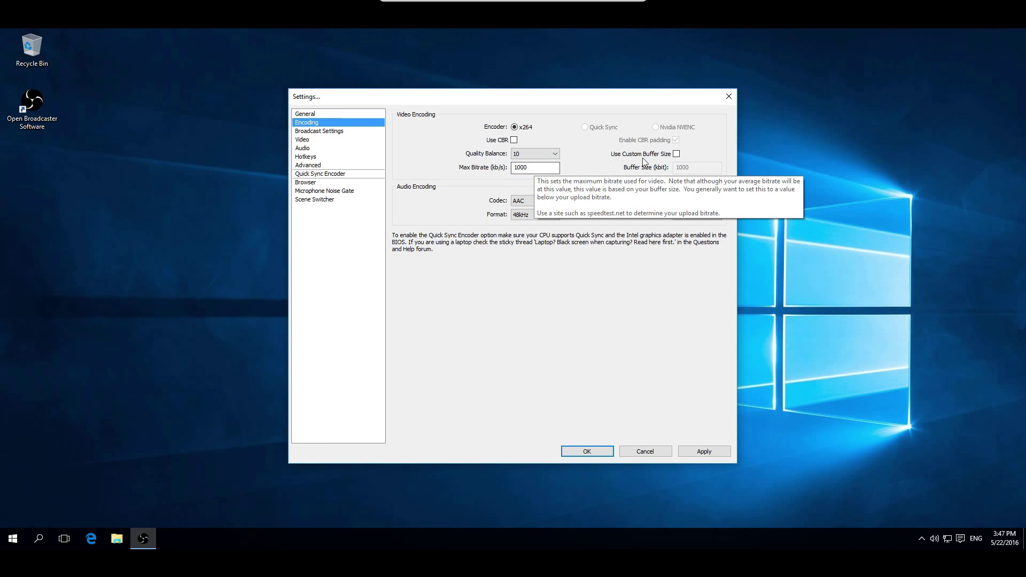
{"action": "left_click", "coordinate": [677, 154]}
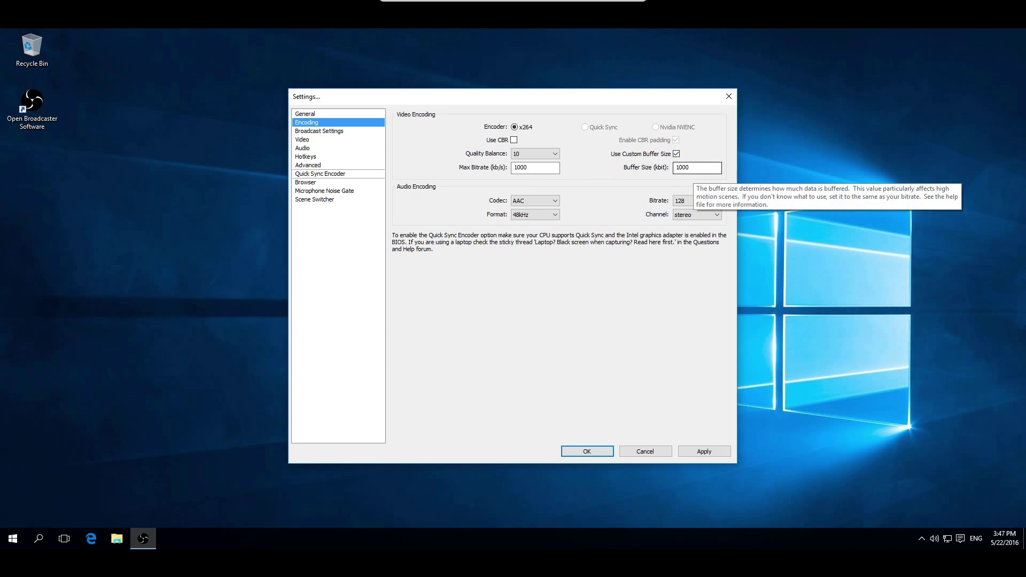
{"action": "key", "text": "Tab"}
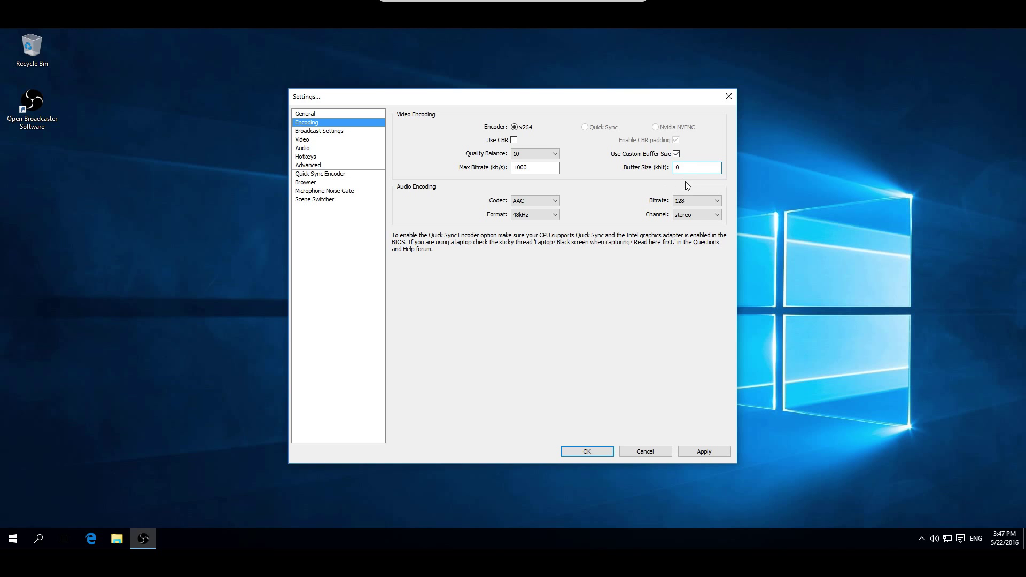
Set the audio encoding bitrate to 320 and apply the encoding settings.
{"action": "left_click", "coordinate": [708, 201]}
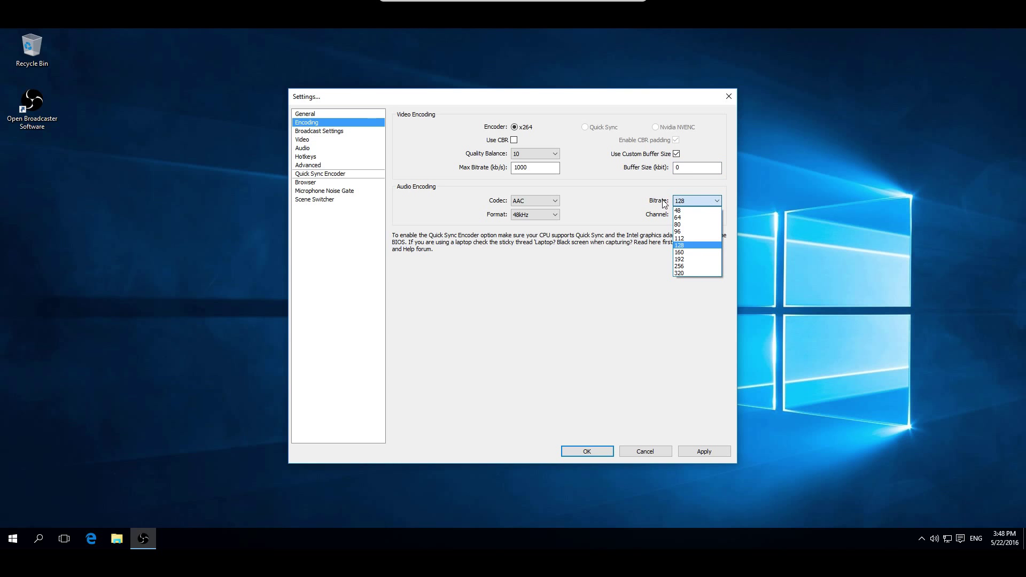
{"action": "left_click", "coordinate": [691, 274]}
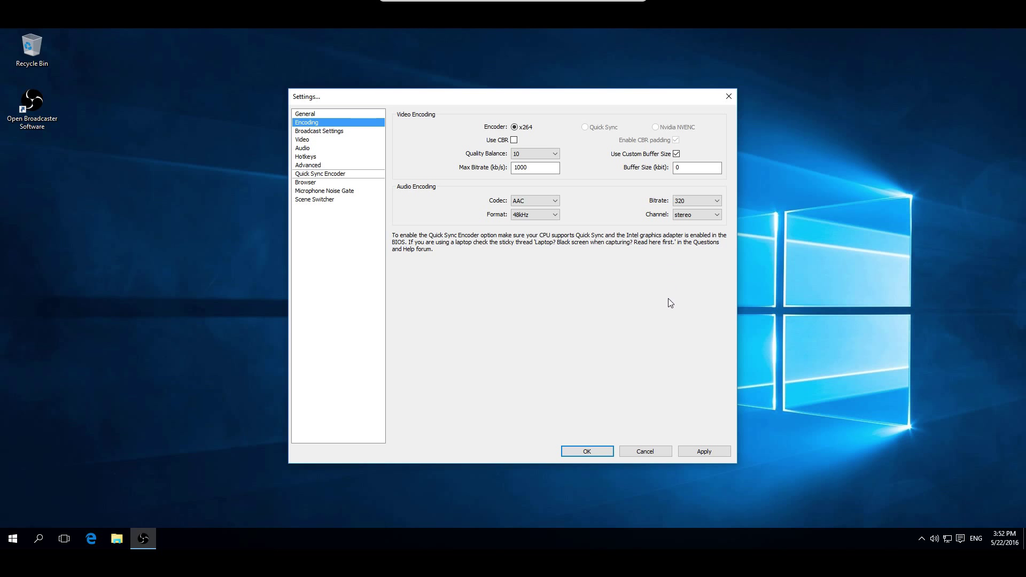
{"action": "left_click", "coordinate": [704, 452]}
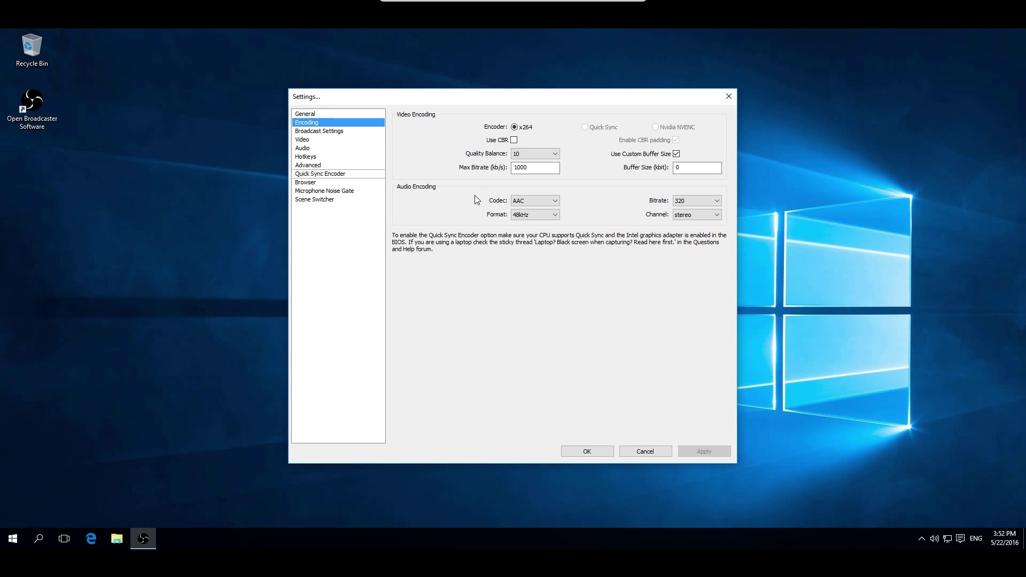
Switch the broadcast mode to File Output Only.
{"action": "left_click", "coordinate": [308, 134]}
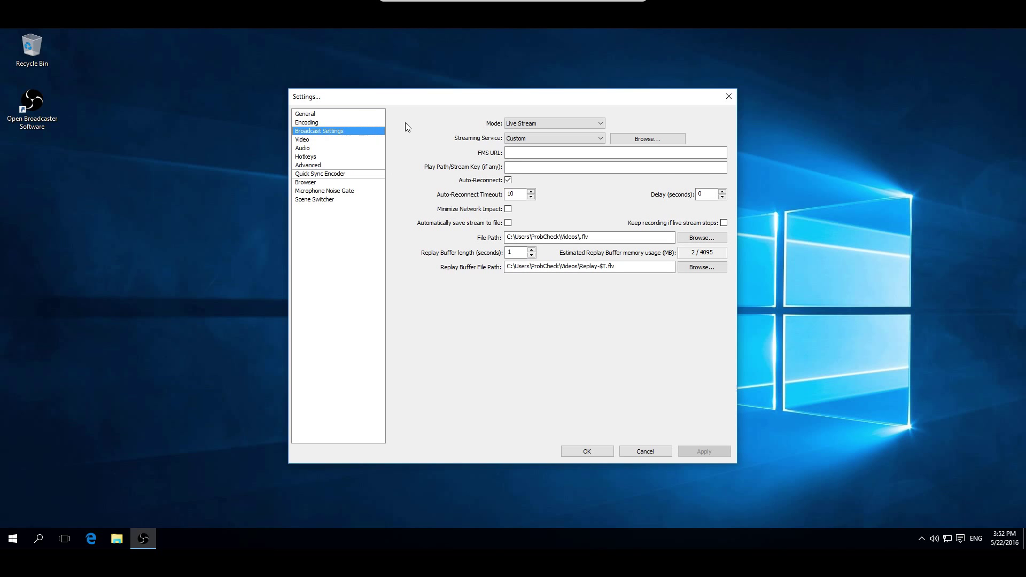
{"action": "left_click", "coordinate": [573, 122]}
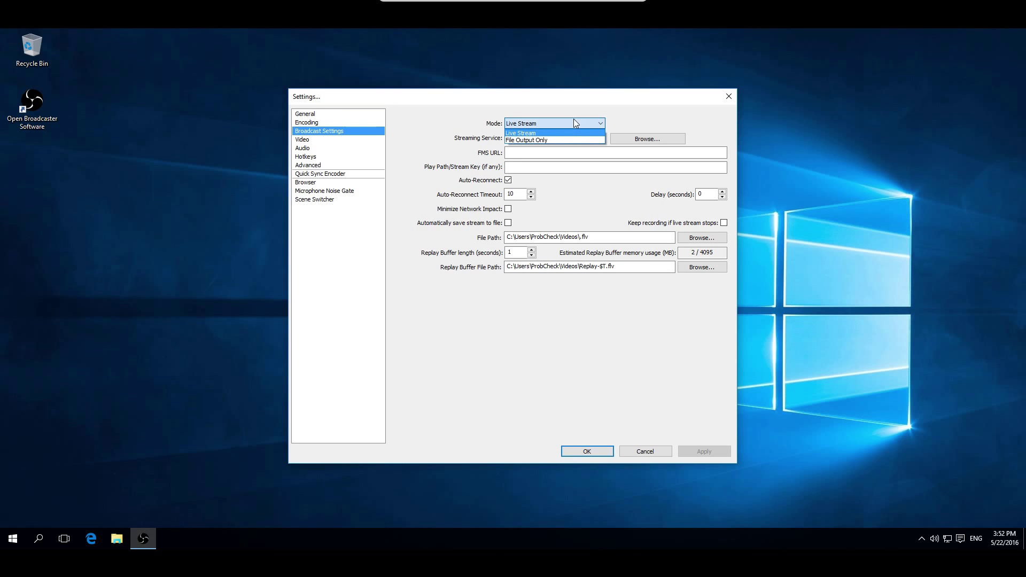
{"action": "left_click", "coordinate": [545, 140]}
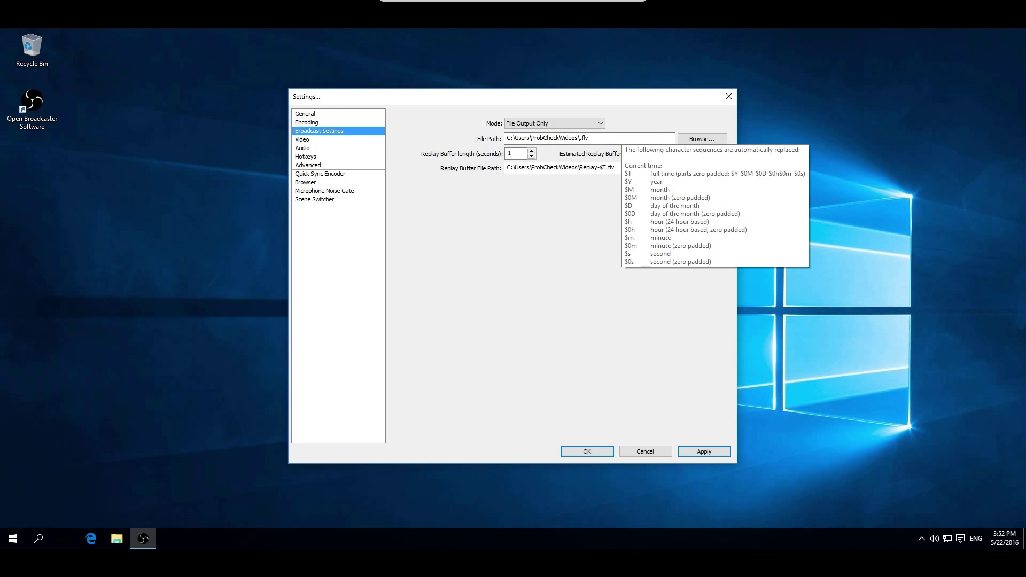
Set the recording output path to an MP4 file named $T in the Videos folder.
{"action": "left_click", "coordinate": [705, 139]}
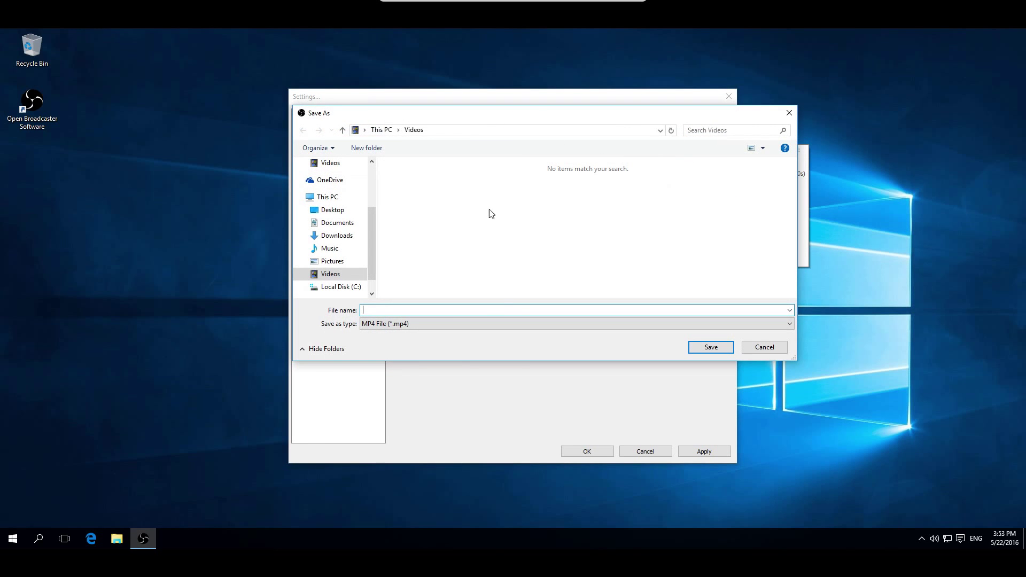
{"action": "left_click", "coordinate": [419, 325]}
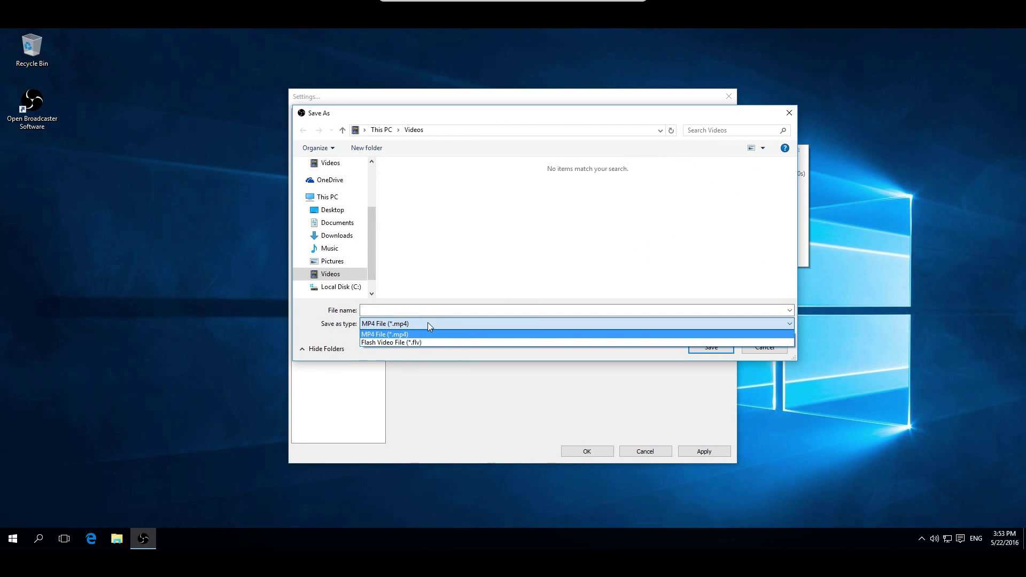
{"action": "left_click", "coordinate": [402, 335]}
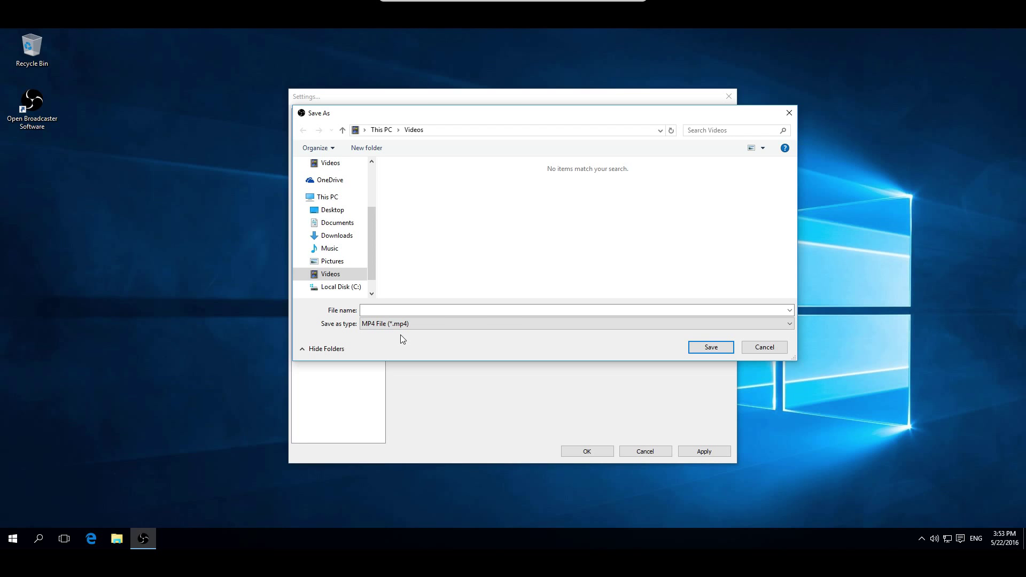
{"action": "left_click", "coordinate": [404, 310]}
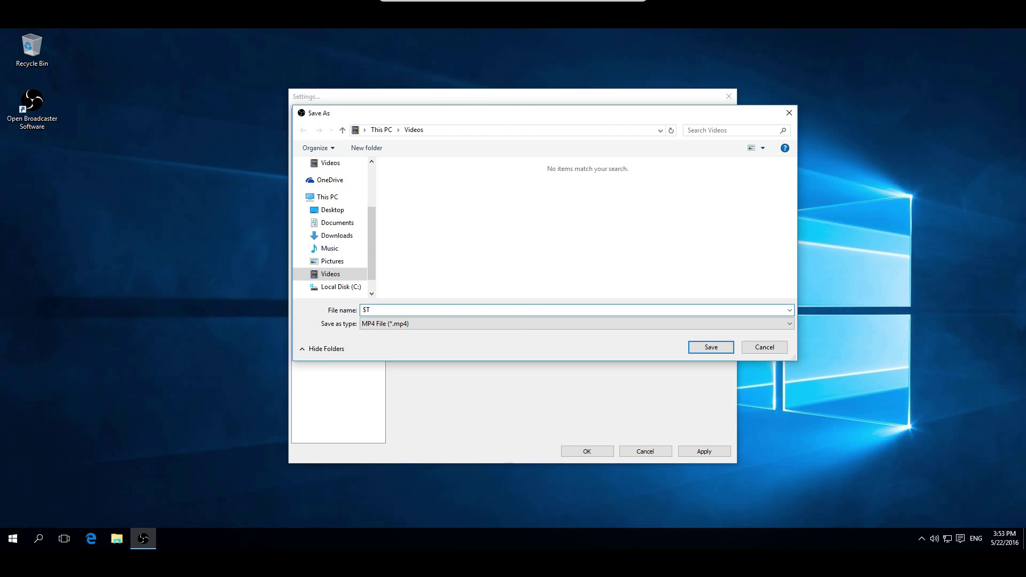
{"action": "key", "text": "shift+Left"}
{"action": "key", "text": "shift+Left"}
{"action": "left_click", "coordinate": [704, 351]}
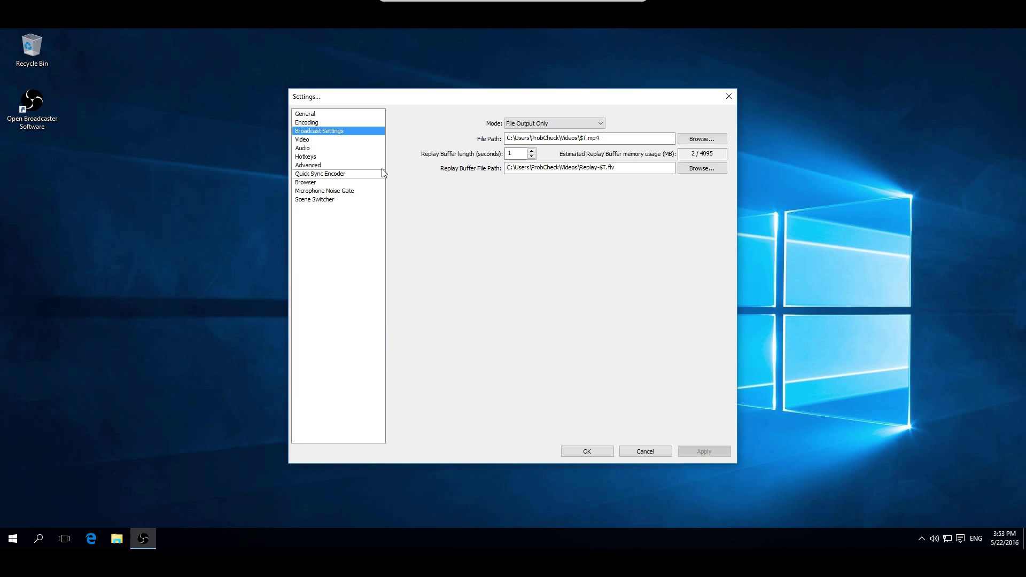
Keep the video resolution downscale at None and set the frame rate to 60 FPS.
{"action": "left_click", "coordinate": [330, 141]}
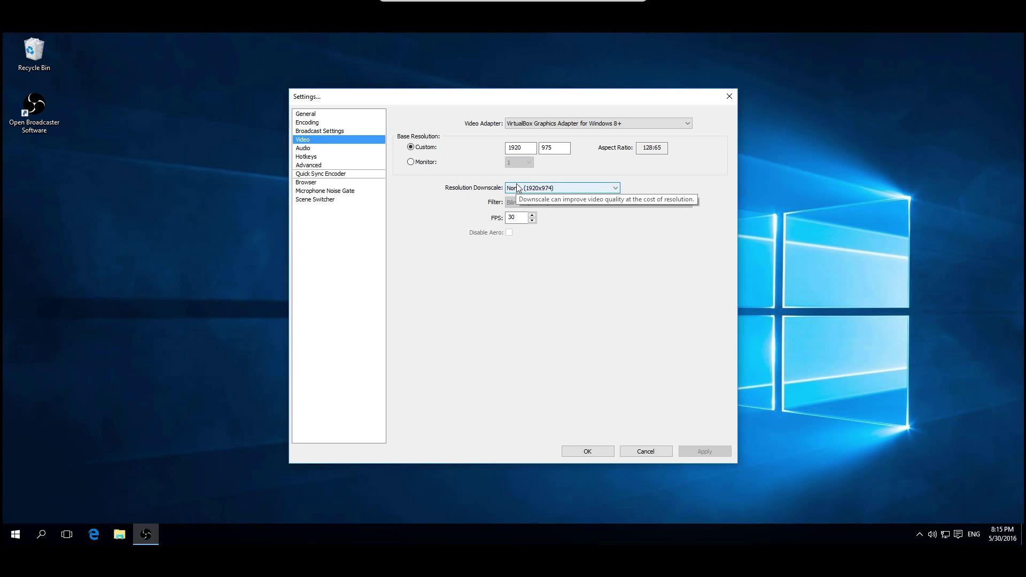
{"action": "left_click", "coordinate": [518, 188]}
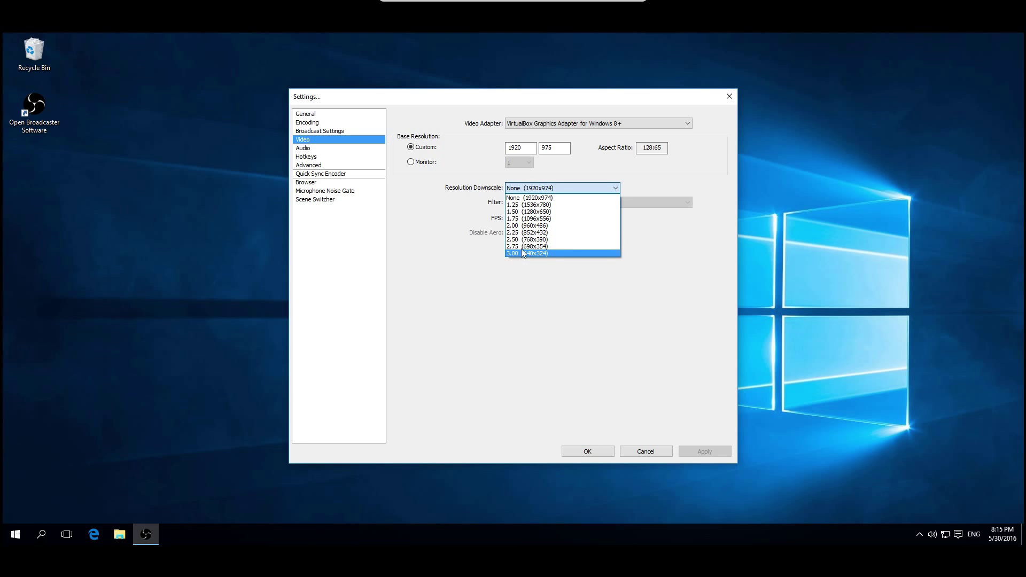
{"action": "left_click", "coordinate": [526, 189]}
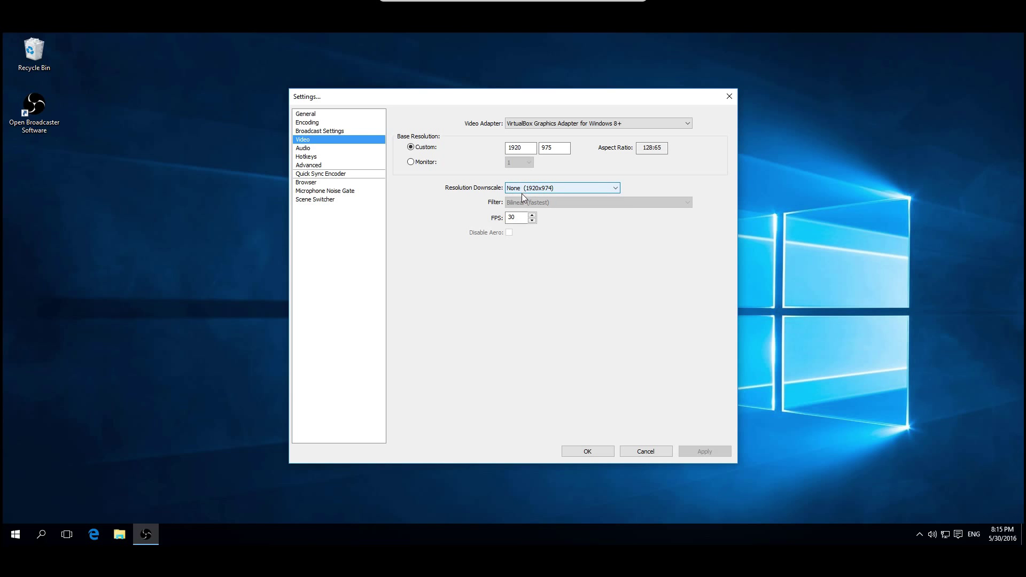
{"action": "left_click", "coordinate": [514, 218]}
{"action": "key", "text": "ctrl+a"}
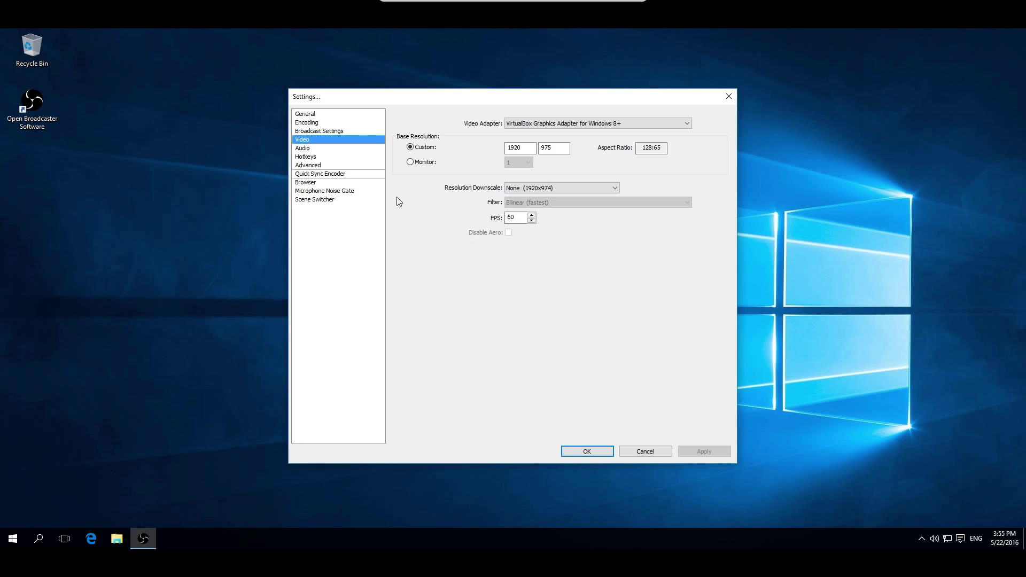
Assign F10 as the Start Recording hotkey and F9 as the Stop Recording hotkey, and apply them.
{"action": "left_click", "coordinate": [314, 150]}
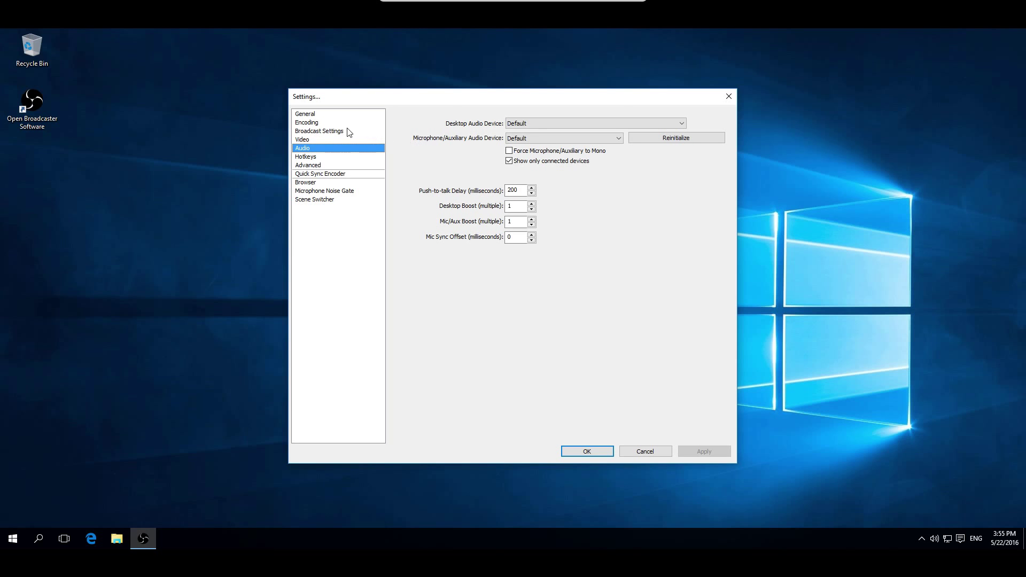
{"action": "left_click", "coordinate": [303, 157]}
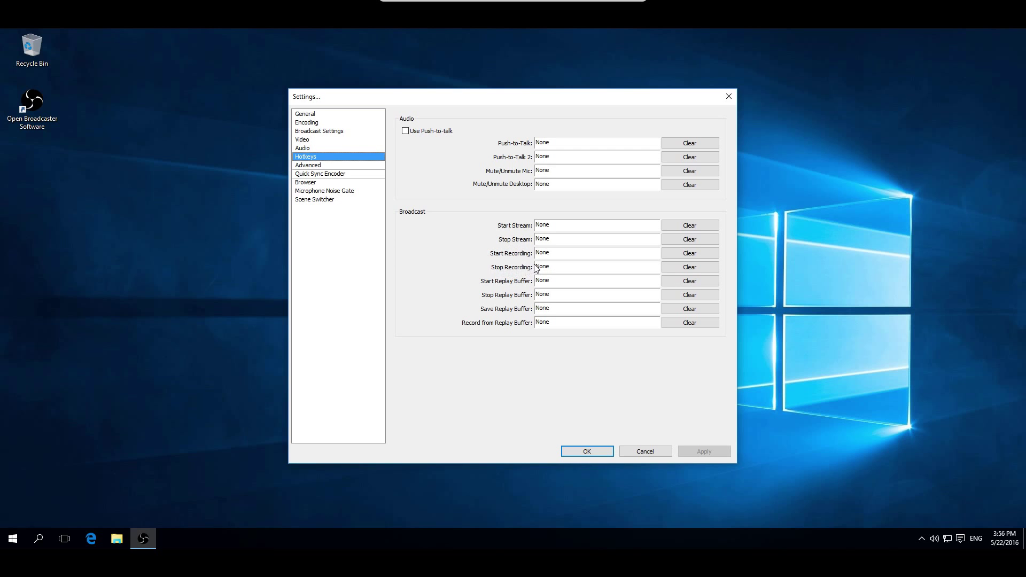
{"action": "left_click", "coordinate": [559, 253]}
{"action": "key", "text": "F10"}
{"action": "left_click", "coordinate": [556, 267]}
{"action": "key", "text": "F9"}
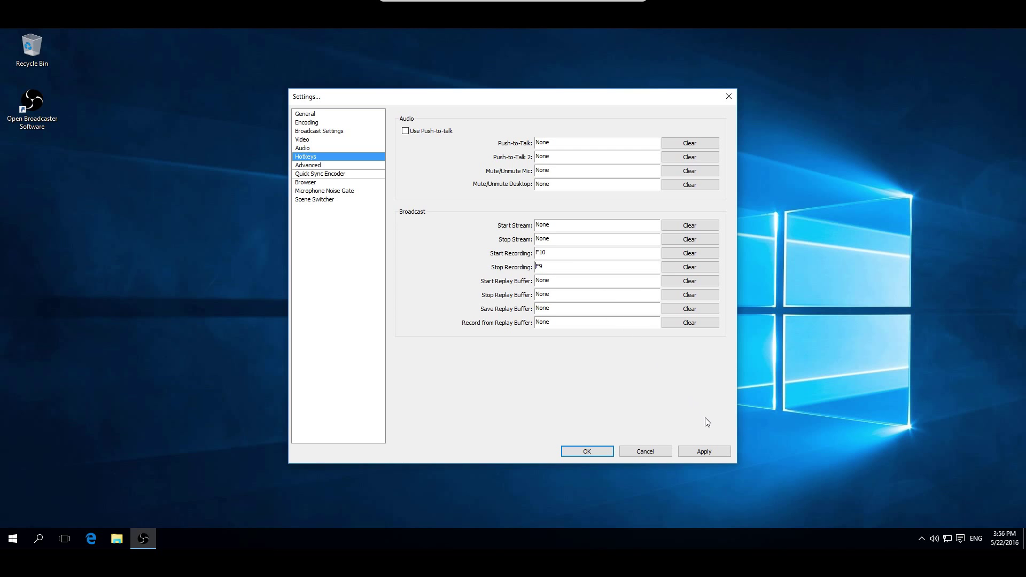
{"action": "left_click", "coordinate": [712, 447]}
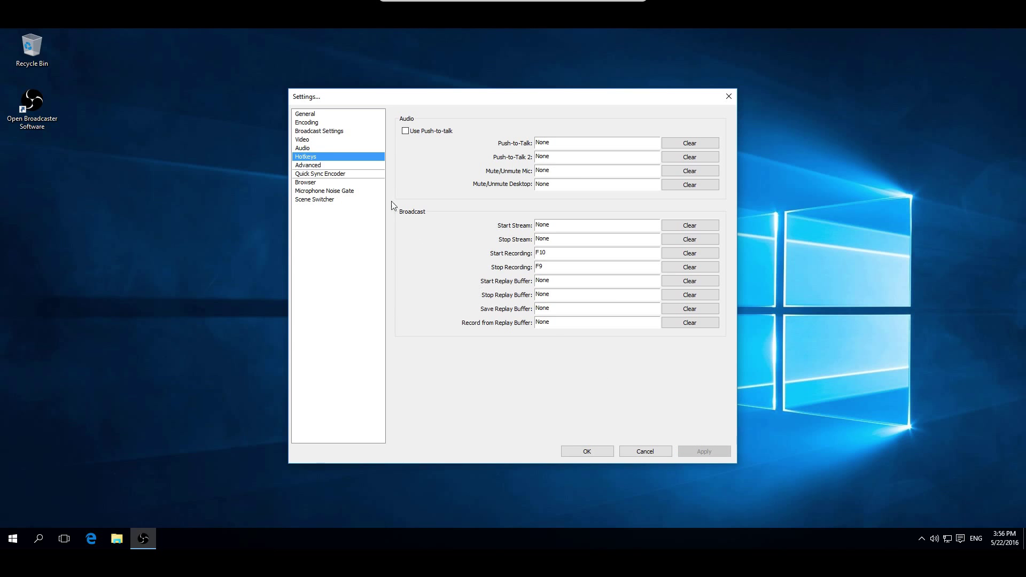
Set the x264 CPU preset to ultrafast and enable custom x264 encoder settings with the value cfr=0.
{"action": "left_click", "coordinate": [350, 166]}
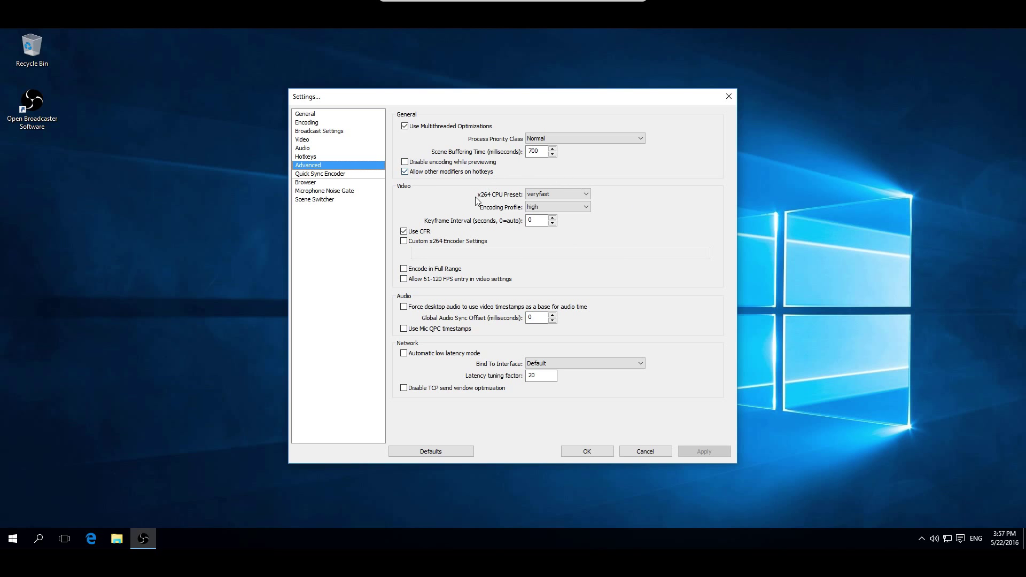
{"action": "left_click", "coordinate": [551, 194]}
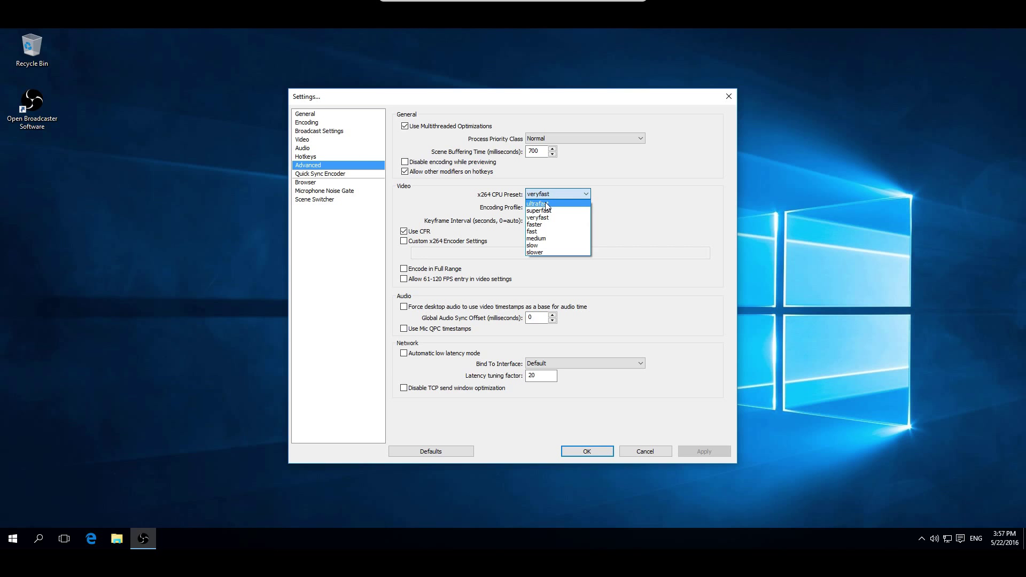
{"action": "left_click", "coordinate": [546, 205]}
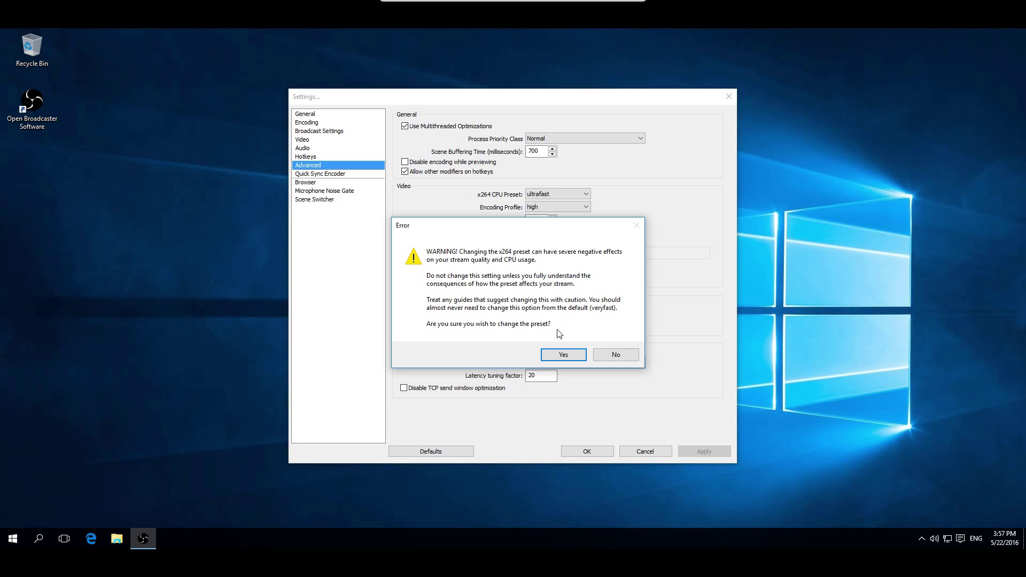
{"action": "left_click", "coordinate": [567, 358]}
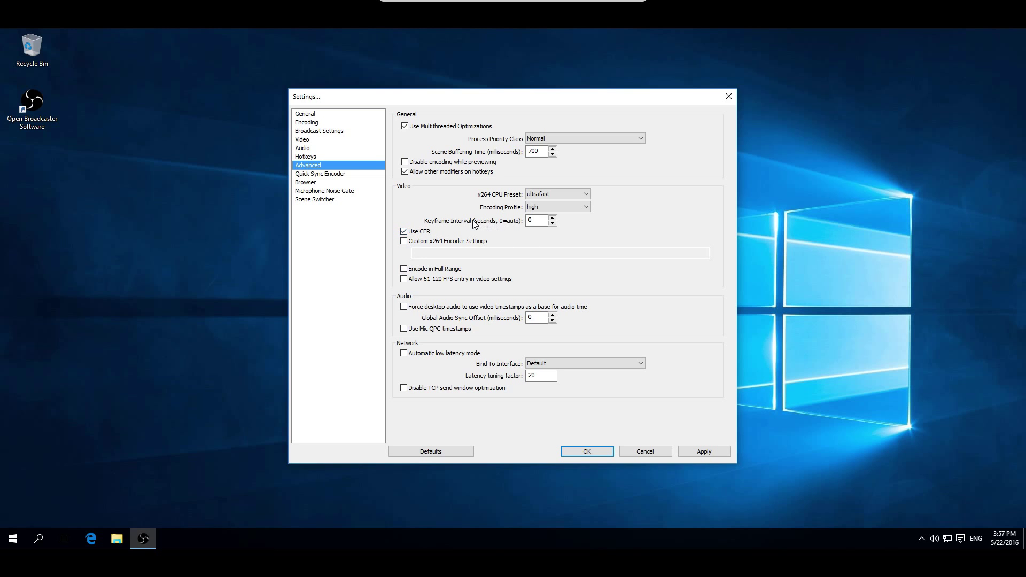
{"action": "left_click", "coordinate": [404, 242]}
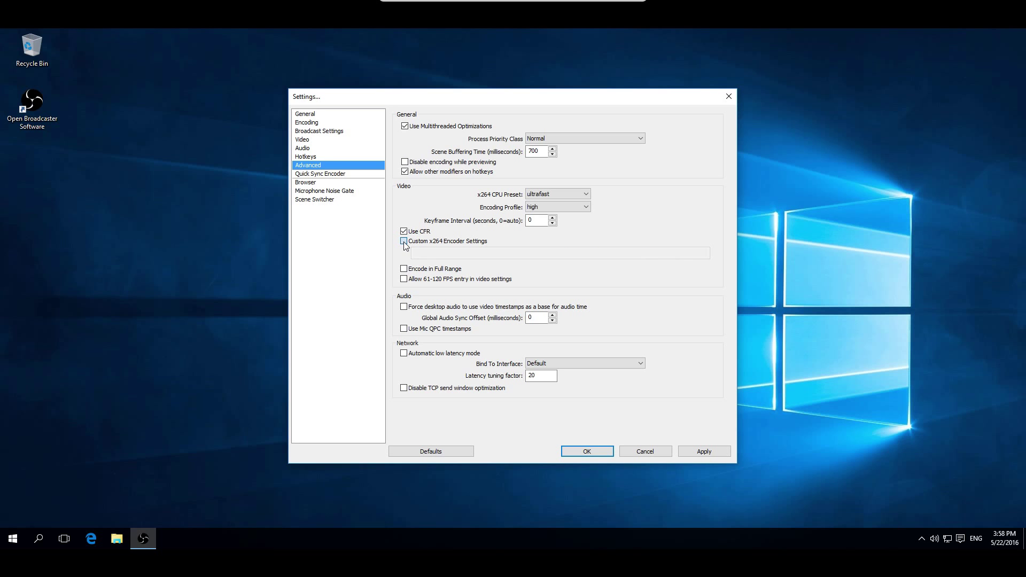
{"action": "left_click", "coordinate": [429, 253]}
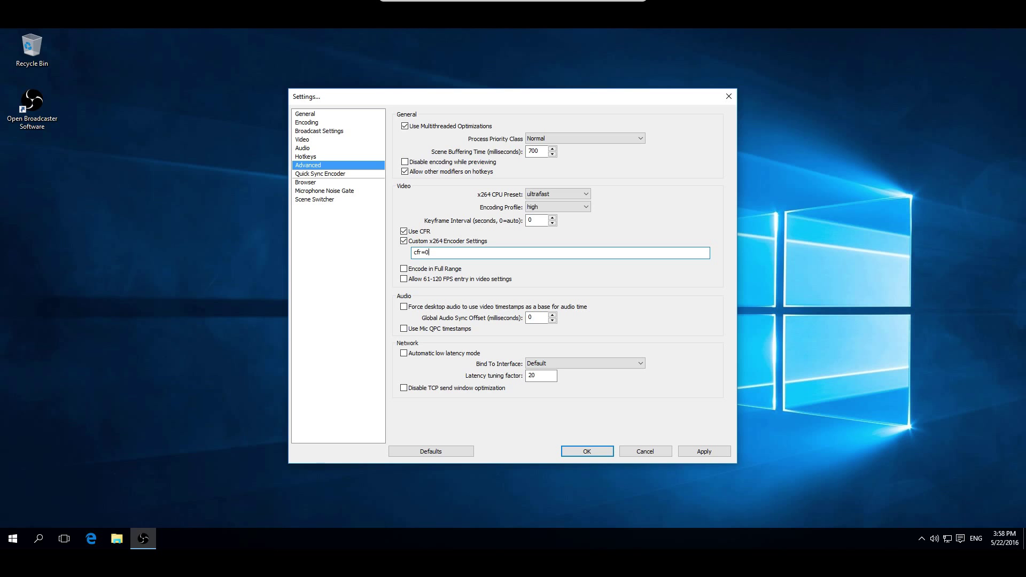
Set the custom x264 encoder value to cfr=20, apply the advanced settings and close the settings dialog.
{"action": "key", "text": "BackSpace"}
{"action": "type", "text": "2"}
{"action": "key", "text": "BackSpace"}
{"action": "key", "text": "BackSpace"}
{"action": "key", "text": "BackSpace"}
{"action": "type", "text": "20"}
{"action": "left_click", "coordinate": [702, 448]}
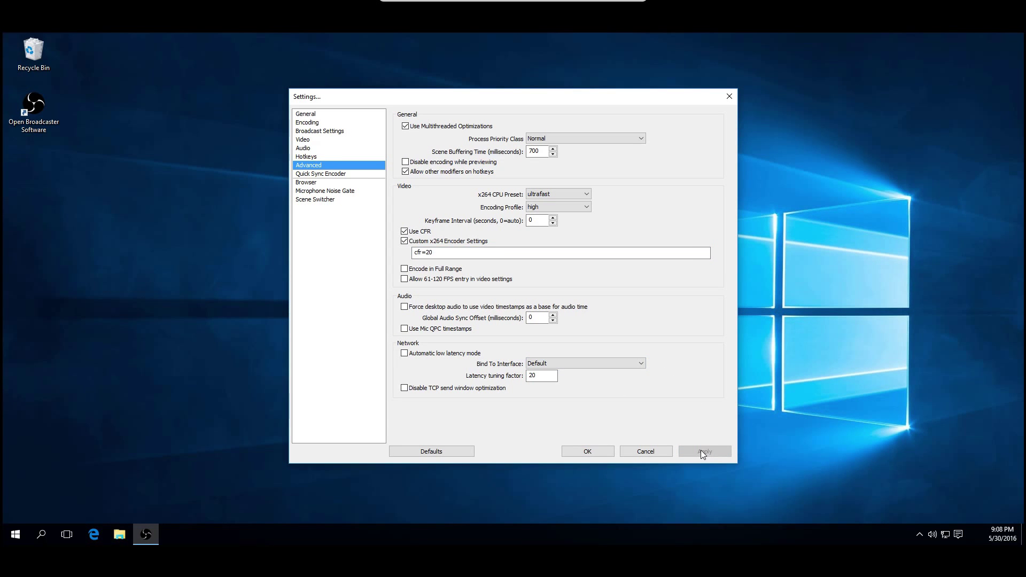
{"action": "left_click", "coordinate": [585, 450]}
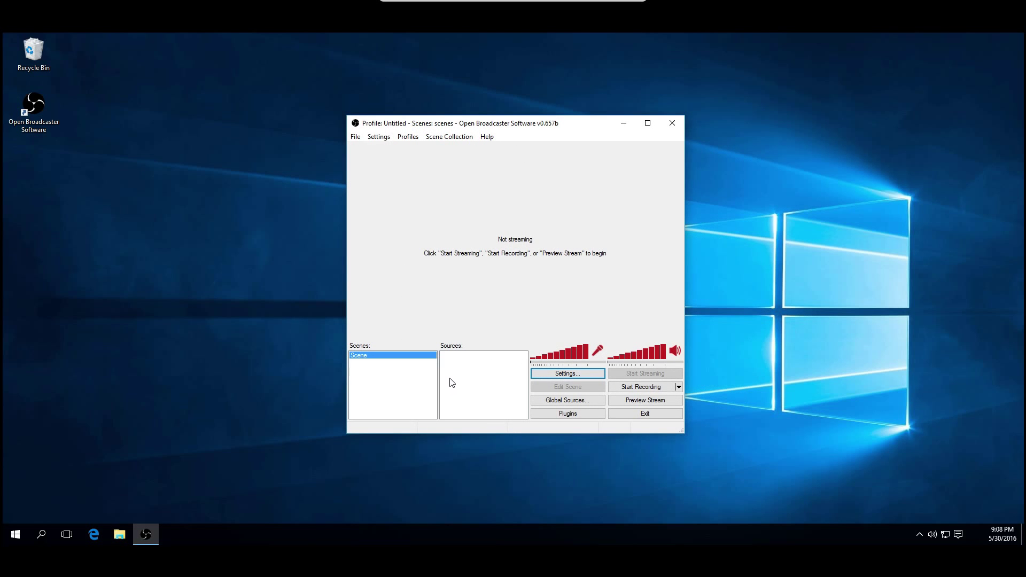
Add a Monitor Capture source to the scene, keeping its default name, monitor 1 and mouse cursor capture enabled.
{"action": "right_click", "coordinate": [449, 359]}
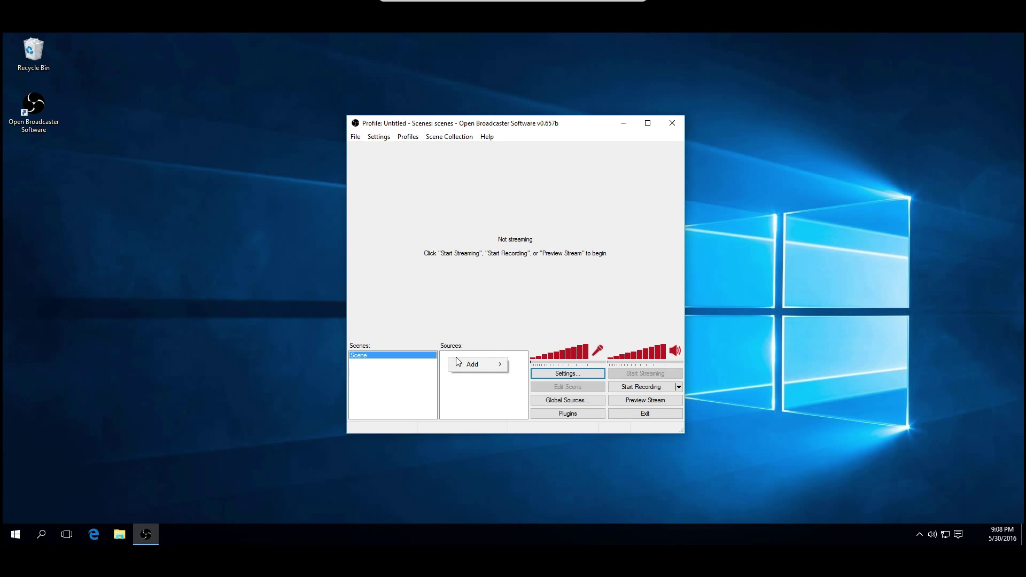
{"action": "mouse_move", "coordinate": [467, 367]}
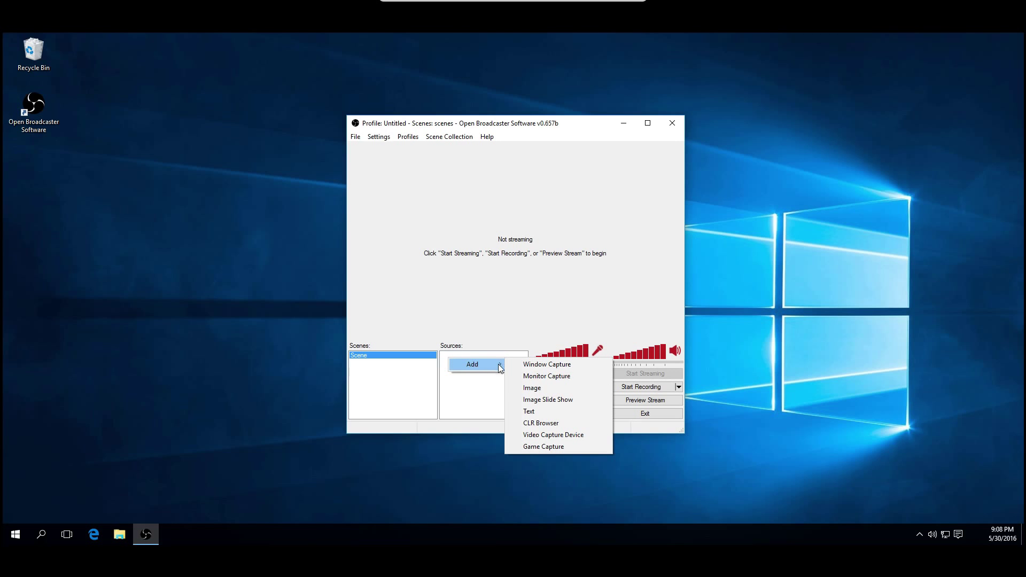
{"action": "left_click", "coordinate": [531, 375]}
{"action": "left_click", "coordinate": [551, 293]}
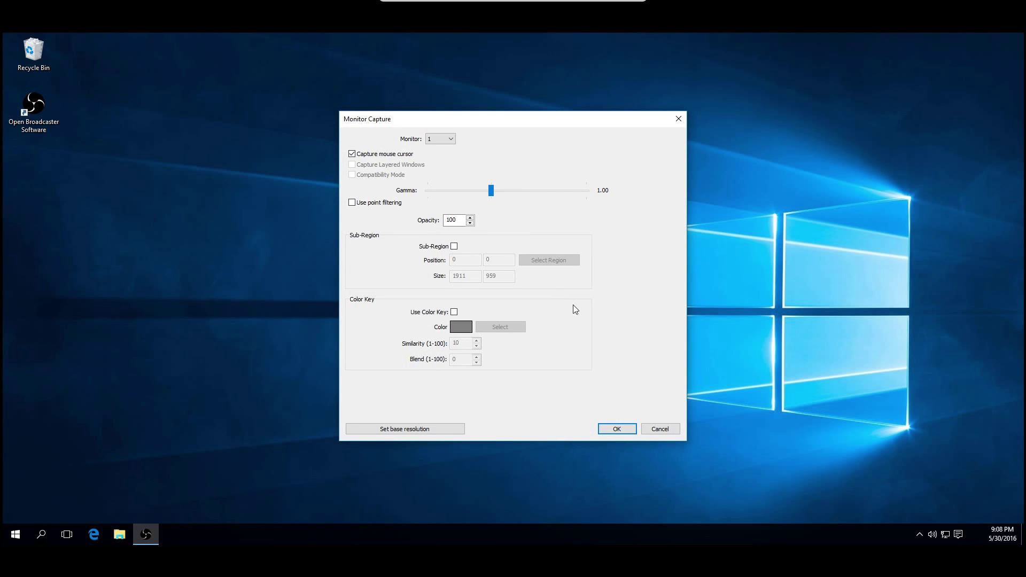
{"action": "left_click", "coordinate": [616, 429]}
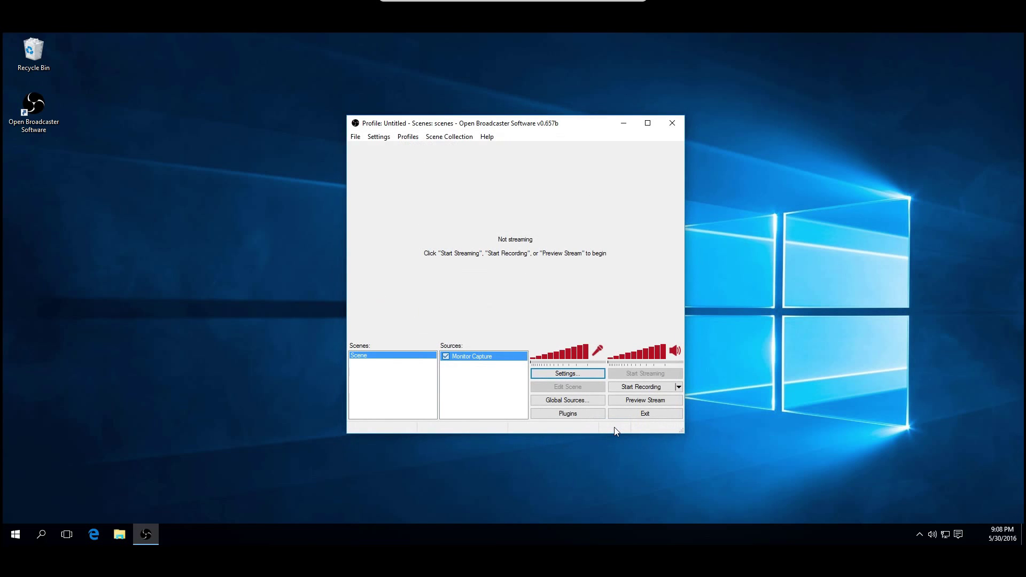